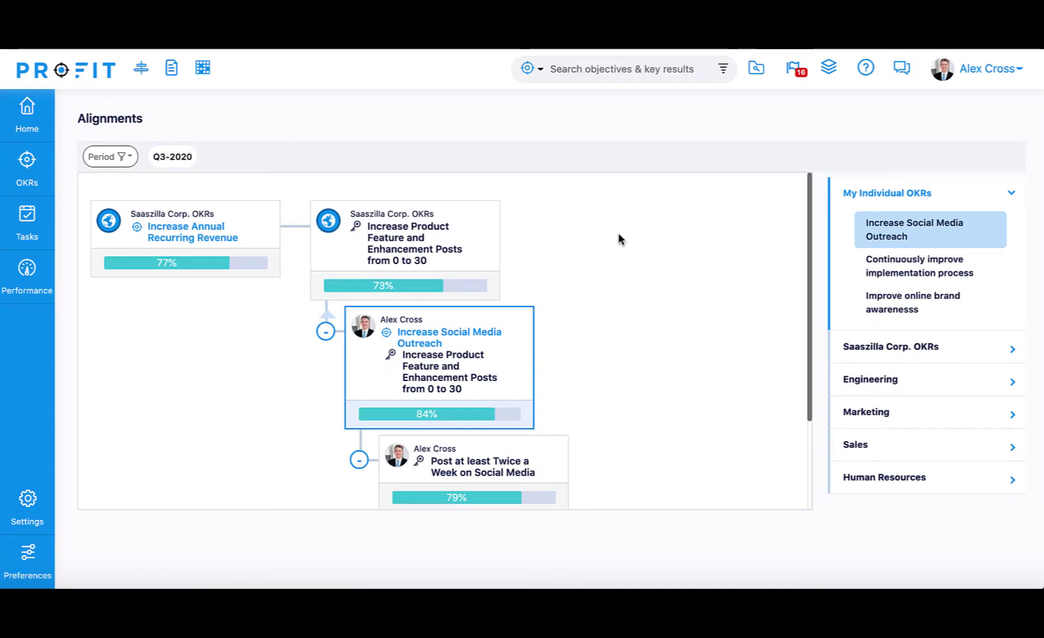
Step: Switch on the Salesforce connector under Settings > Integrations > User Level Connectors
left_click(16, 507)
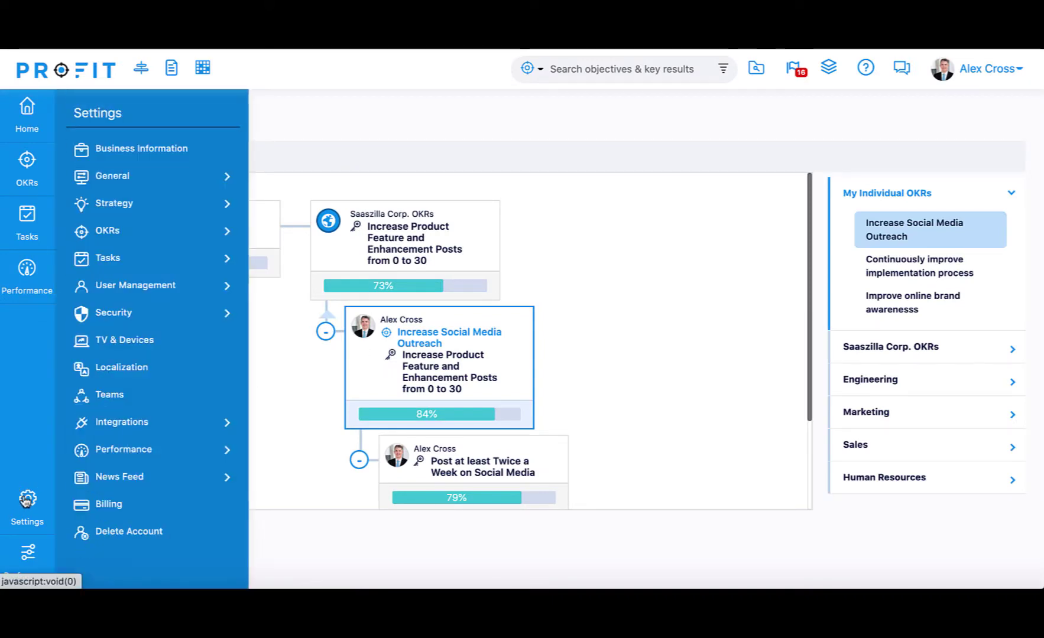
left_click(225, 423)
scroll(181, 489, "down", 5)
left_click(157, 518)
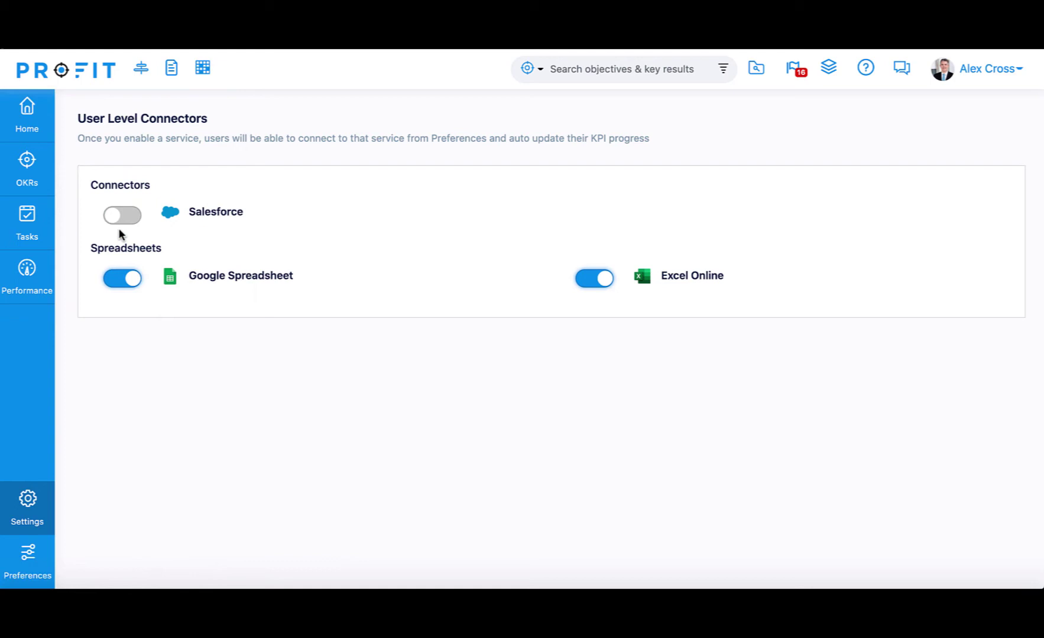
left_click(118, 221)
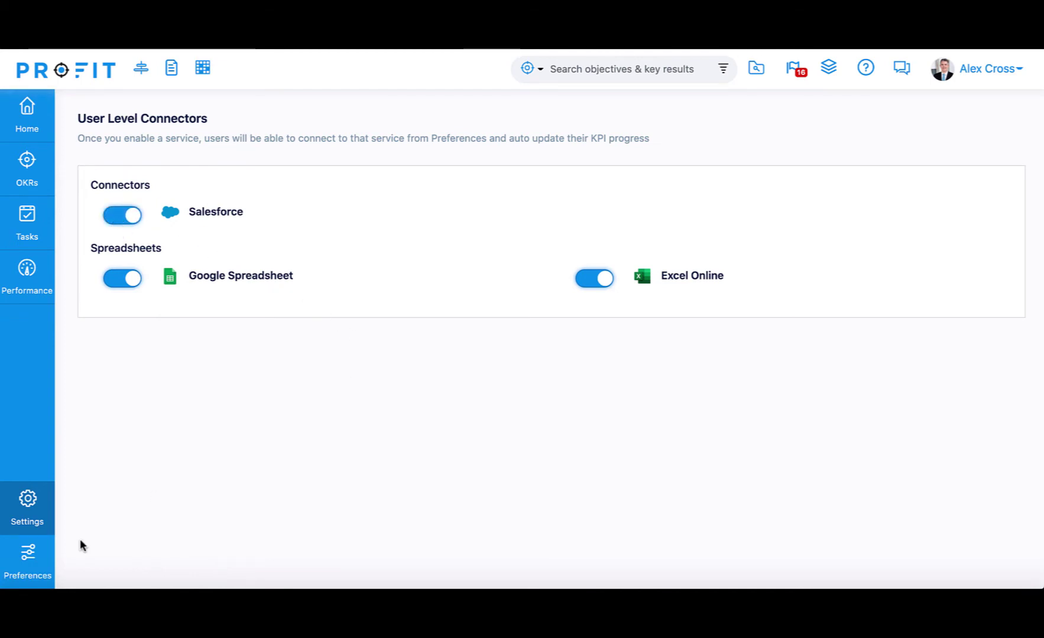
Step: Open Salesforce connection management from the personal Preferences > Integrations page
mouse_move(35, 560)
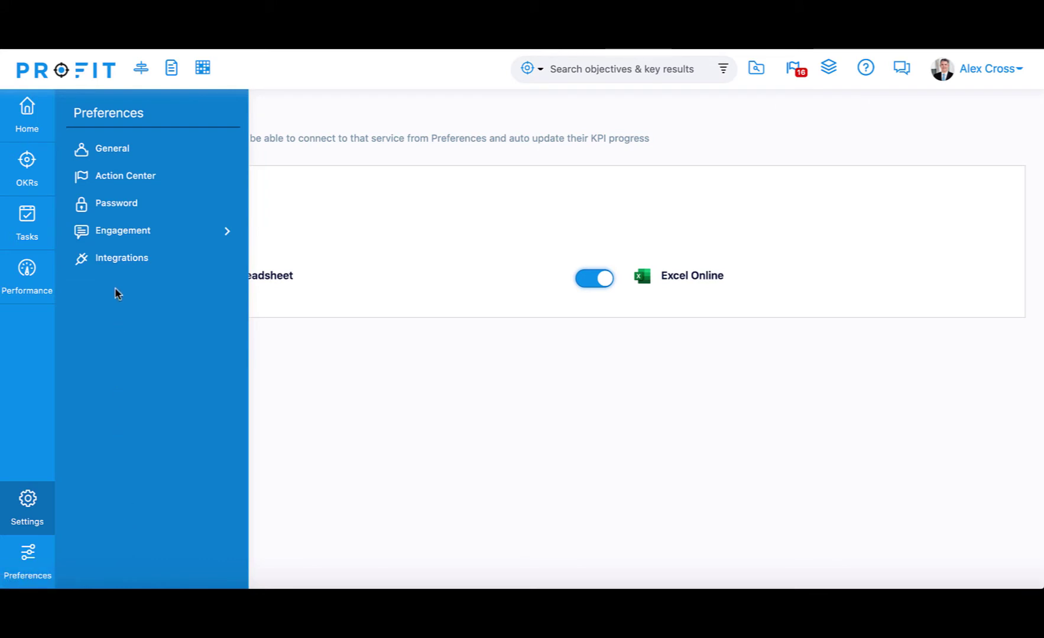
left_click(113, 259)
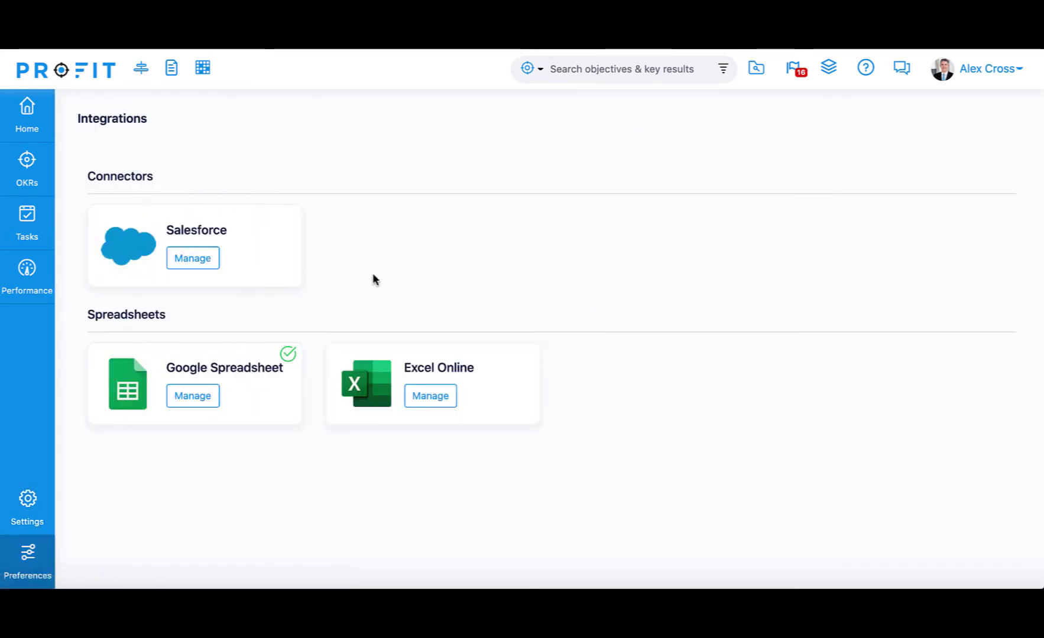
left_click(207, 260)
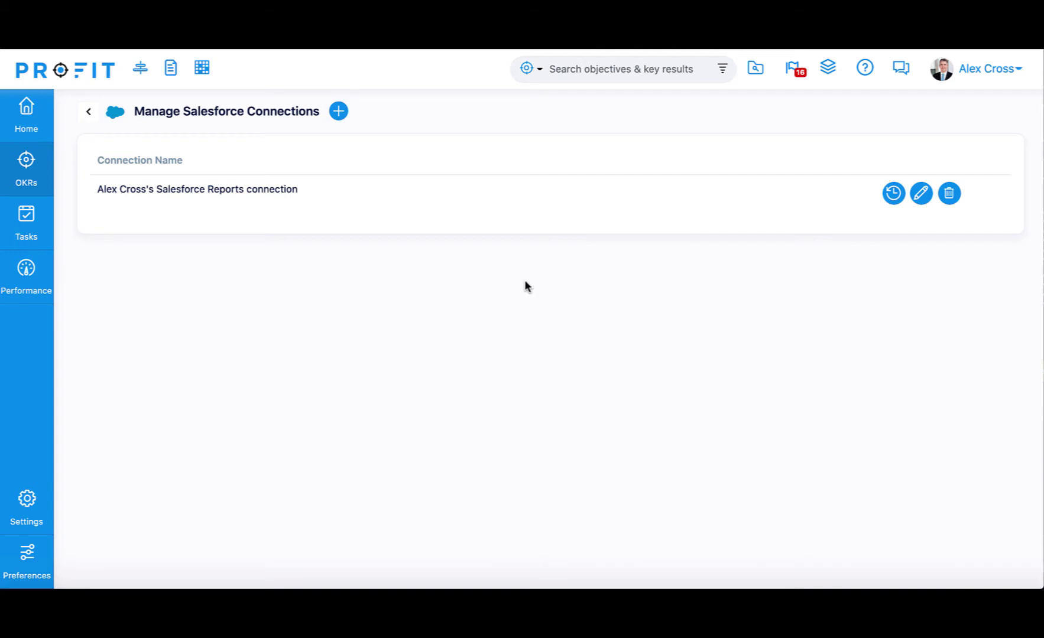
Step: On the Sales tab of All My OKRs, add a key result to Grow Our Business with the step-by-step guide
mouse_move(55, 172)
left_click(108, 155)
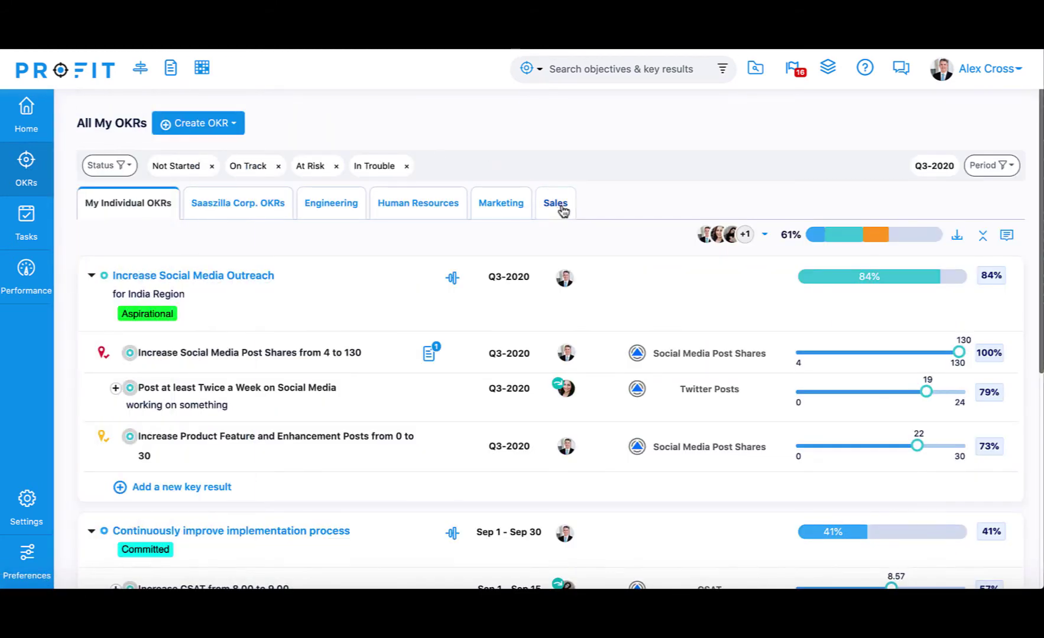
left_click(561, 205)
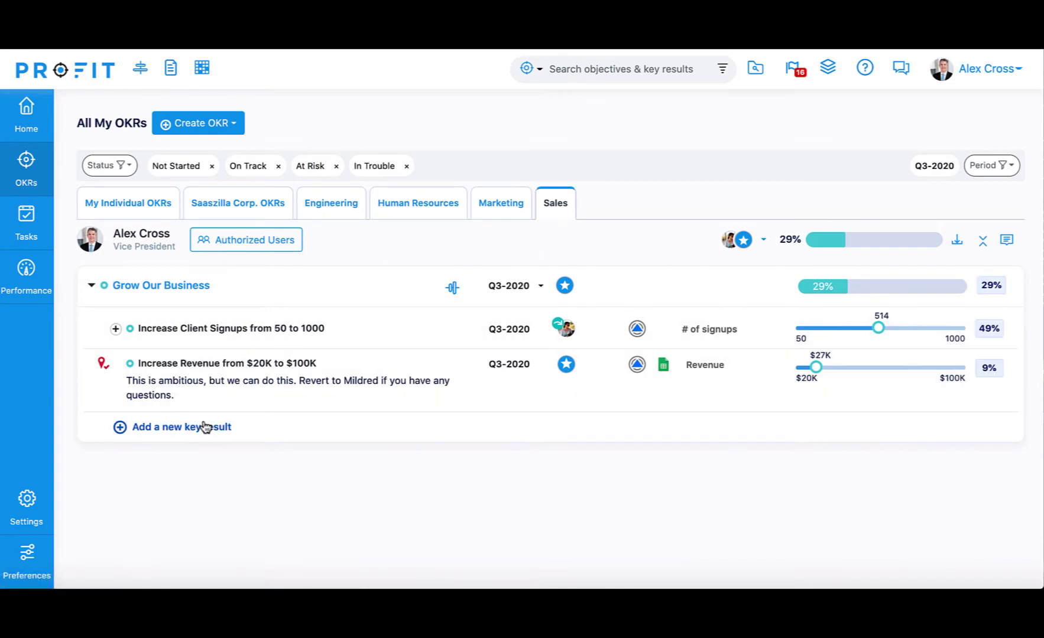
left_click(221, 427)
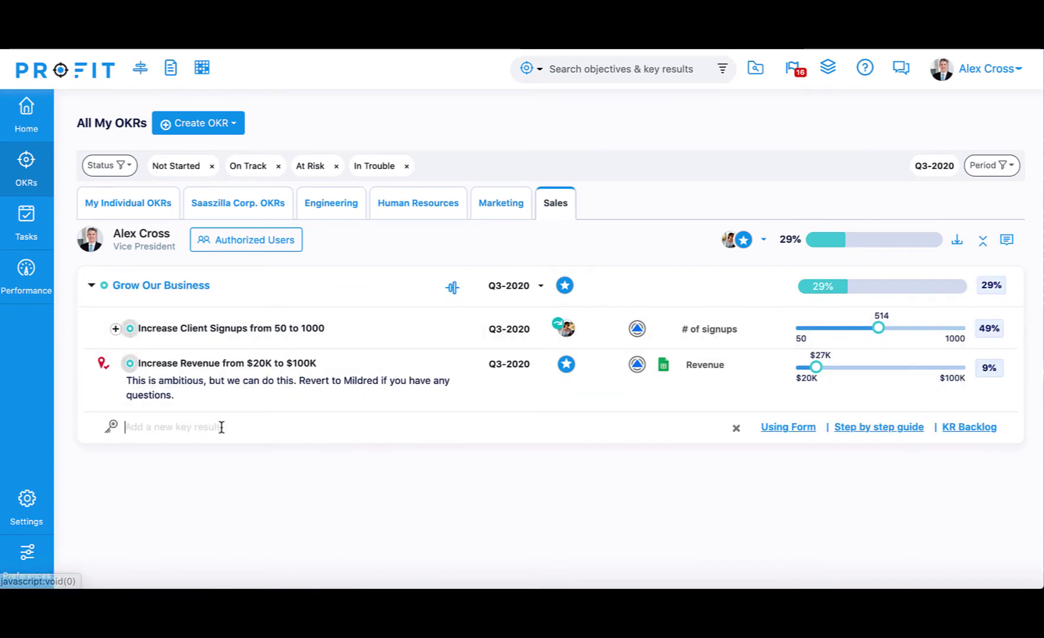
left_click(851, 431)
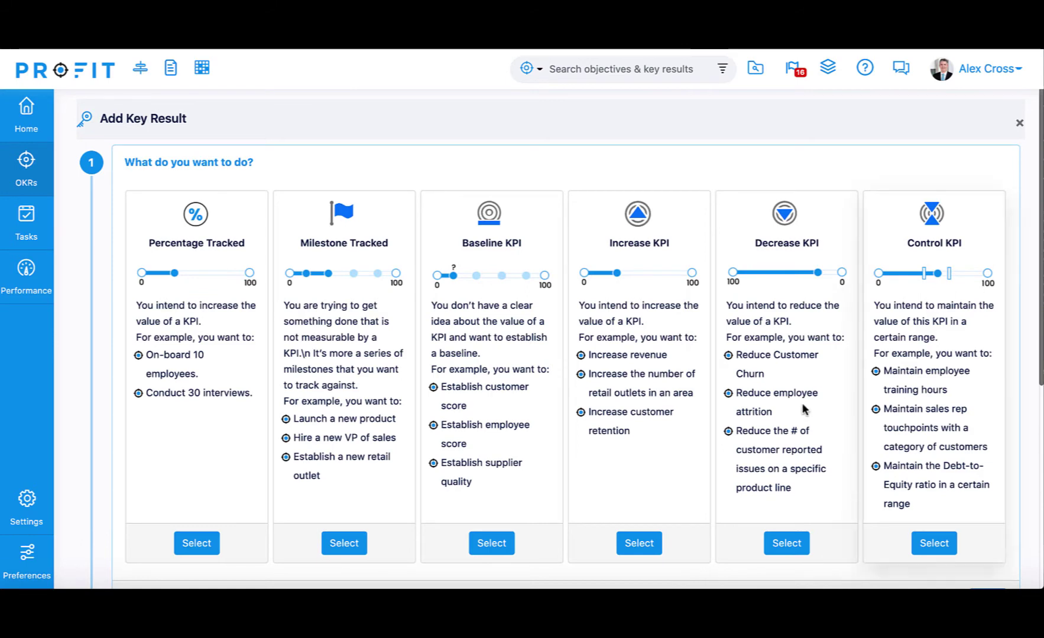
Step: Choose the Increase KPI type and select Total Sale Amount as the KPI
left_click(636, 547)
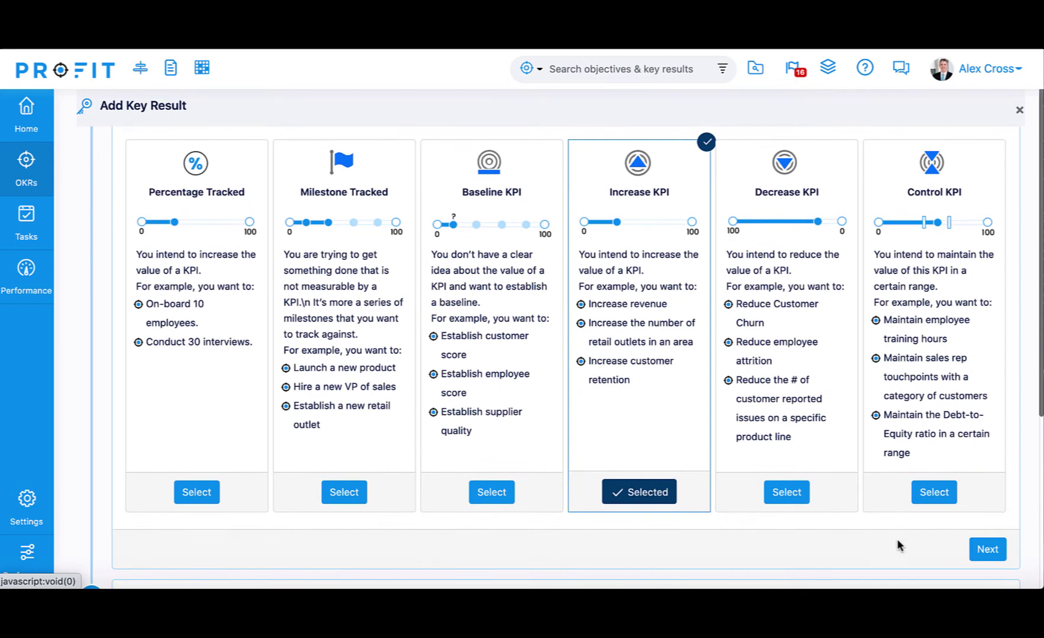
left_click(986, 550)
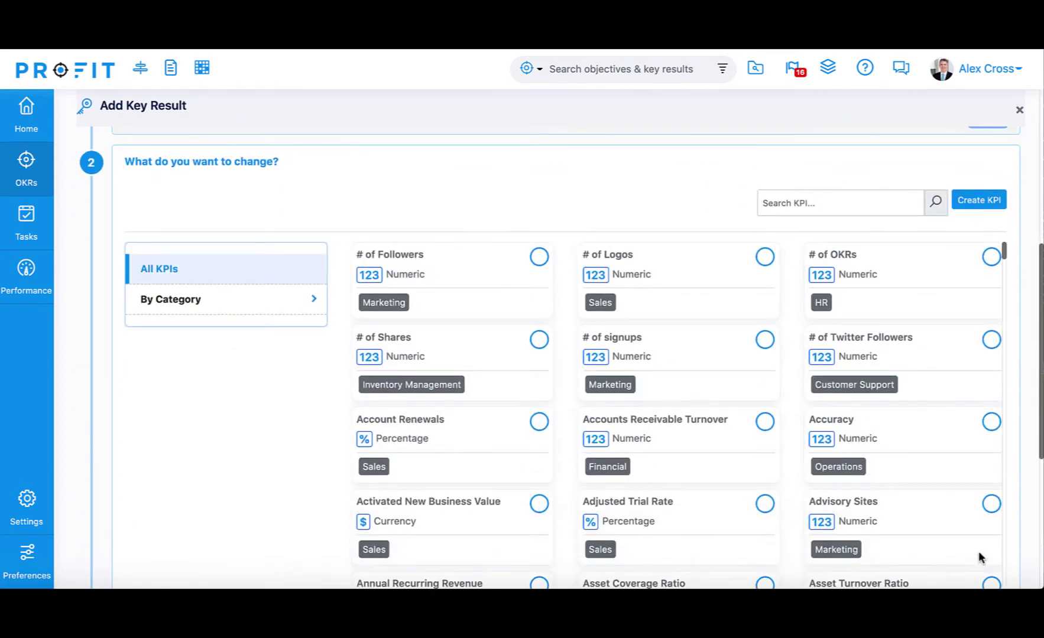
left_click(812, 207)
type("Total Sale")
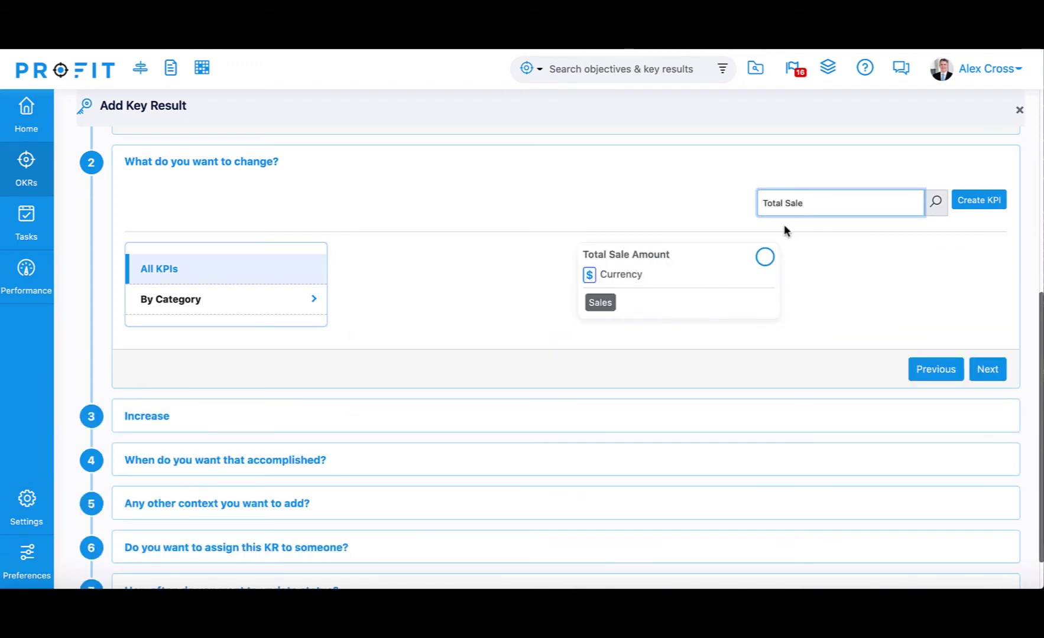
left_click(764, 258)
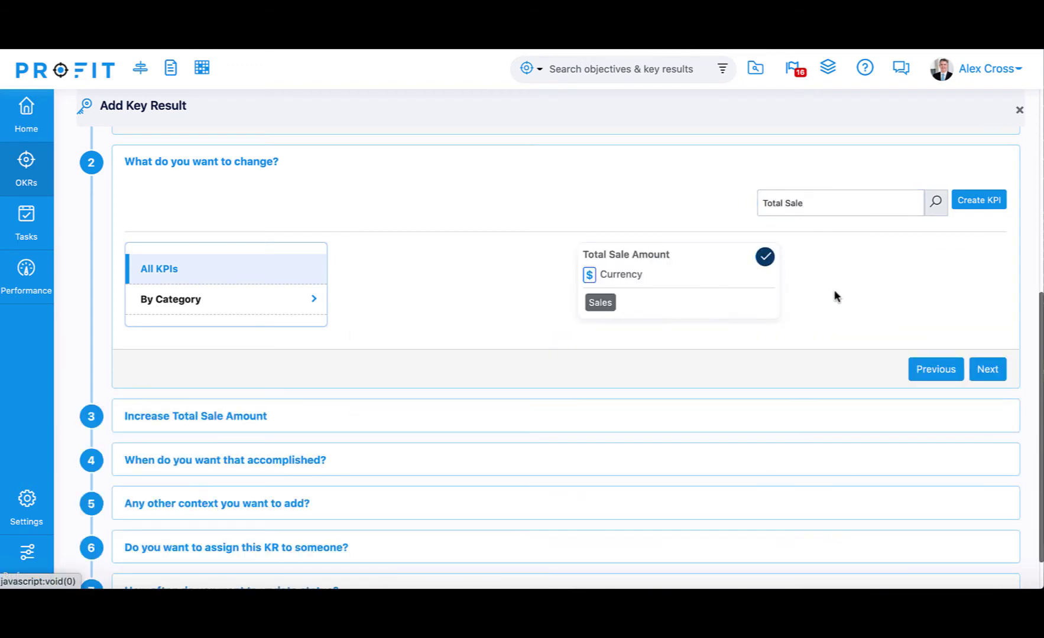
left_click(981, 376)
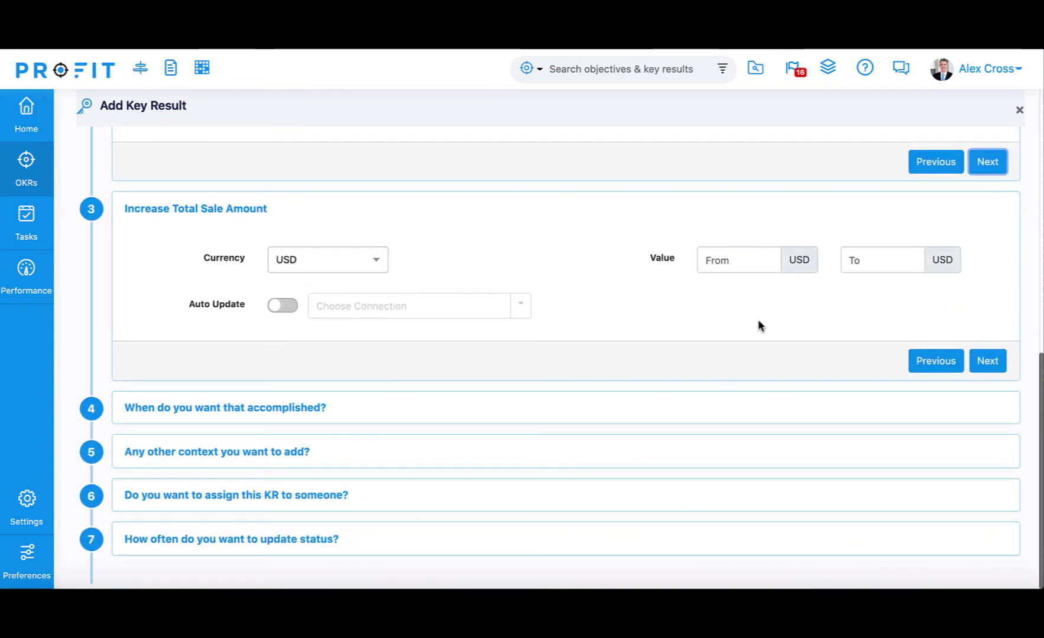
Step: Turn on Auto Update with Salesforce as the update source
left_click(285, 305)
left_click(520, 306)
left_click(375, 358)
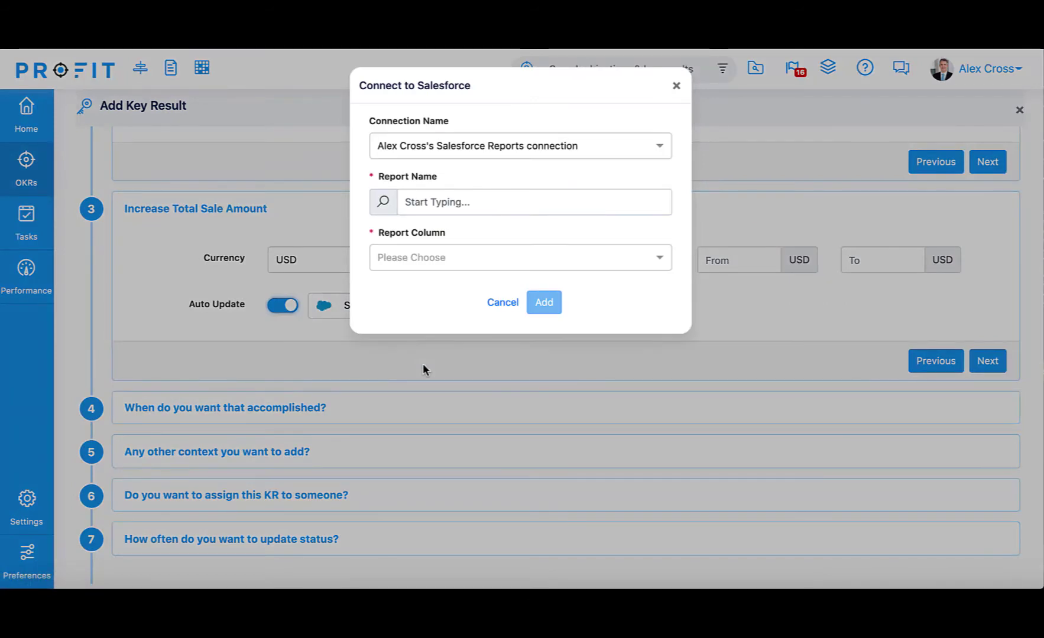
Step: Link Sum of Amount from the USA Opportunities Report and begin entering the 25,000 target
left_click(459, 200)
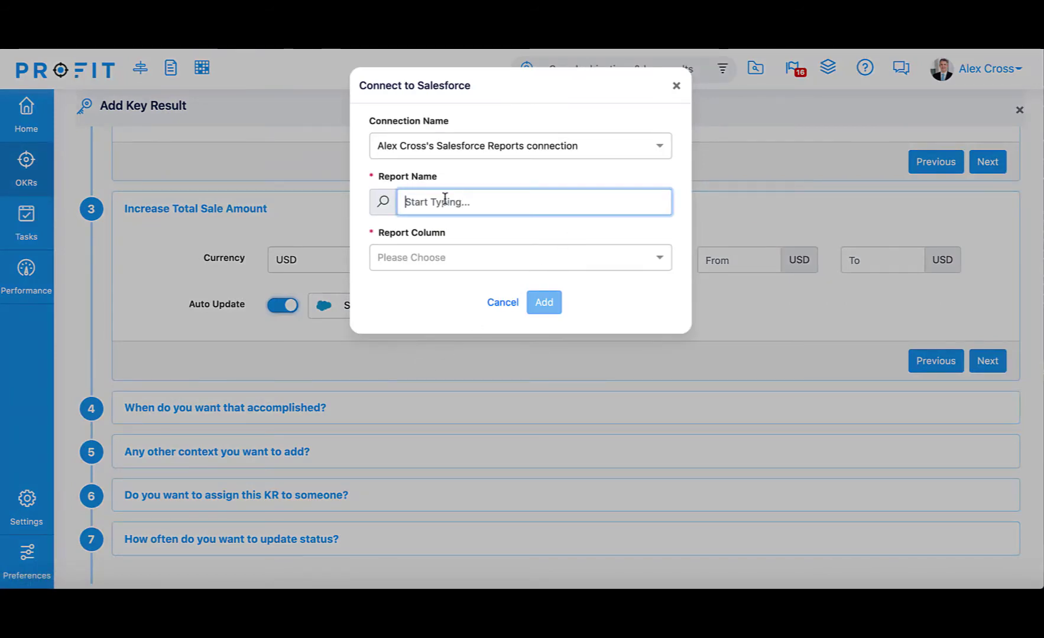
type("Opportun")
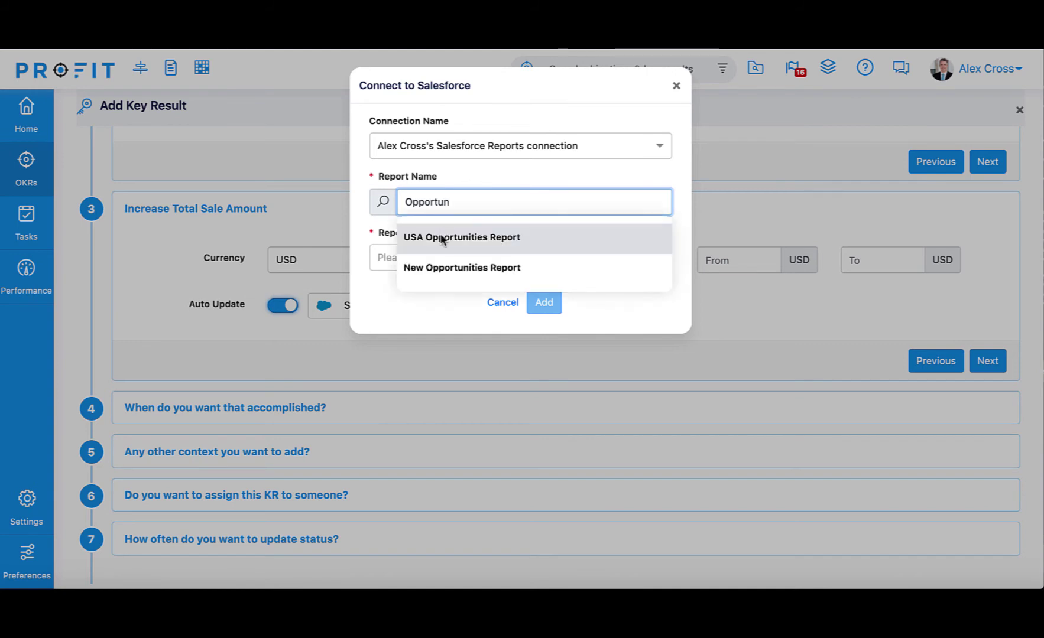
left_click(441, 239)
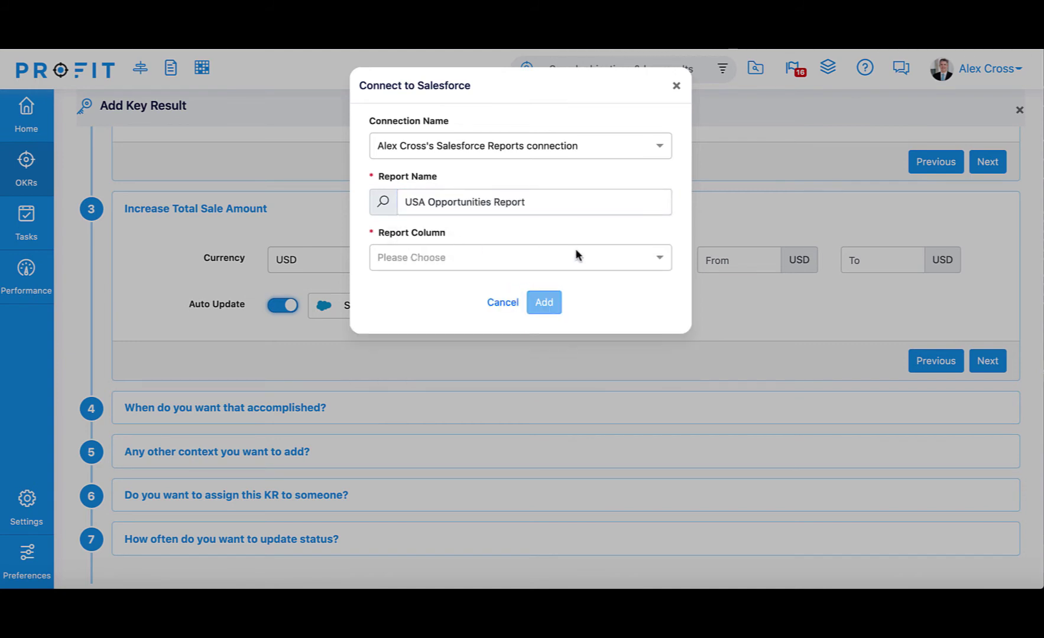
left_click(665, 263)
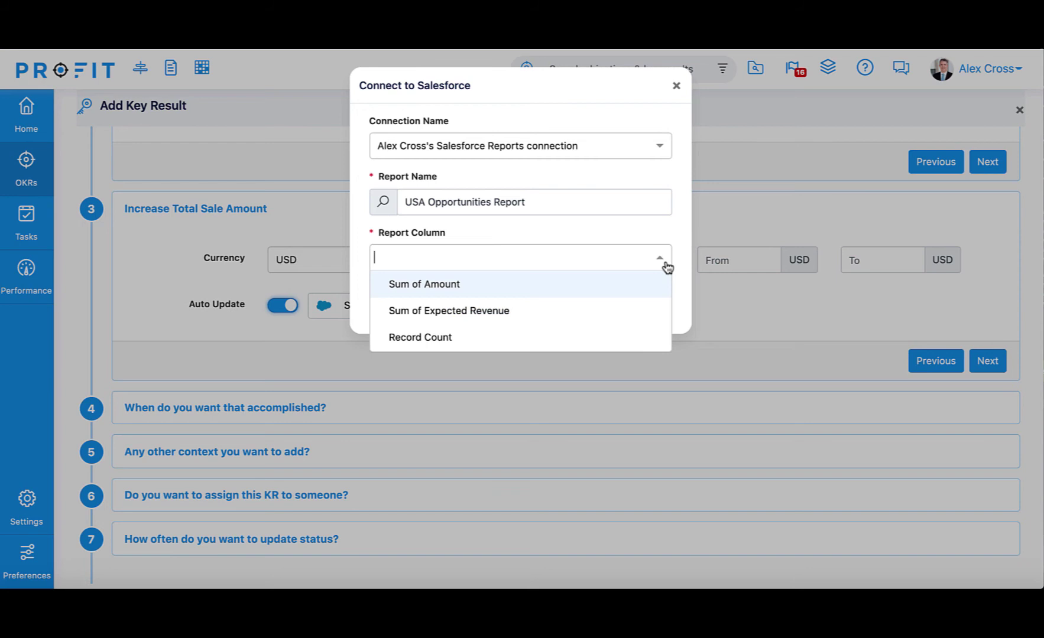
left_click(611, 282)
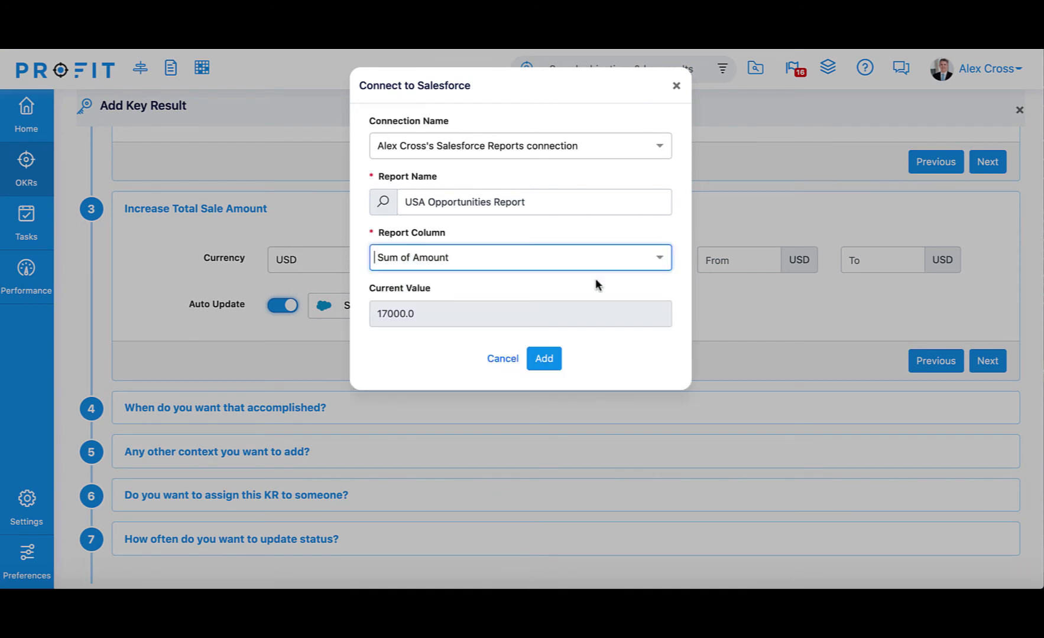
left_click(545, 360)
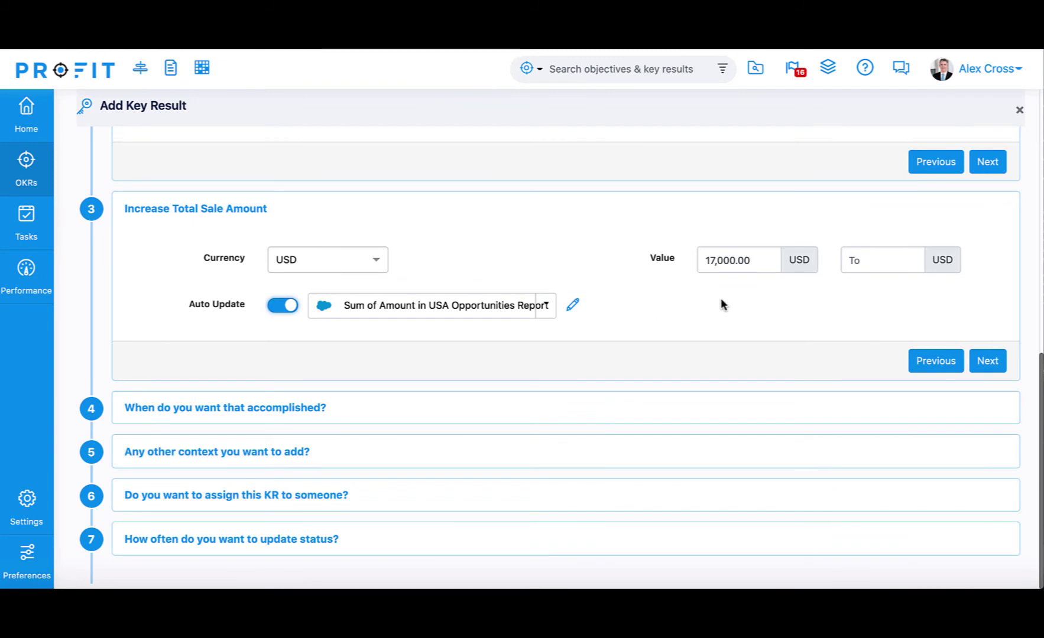
left_click(851, 260)
type("0.02")
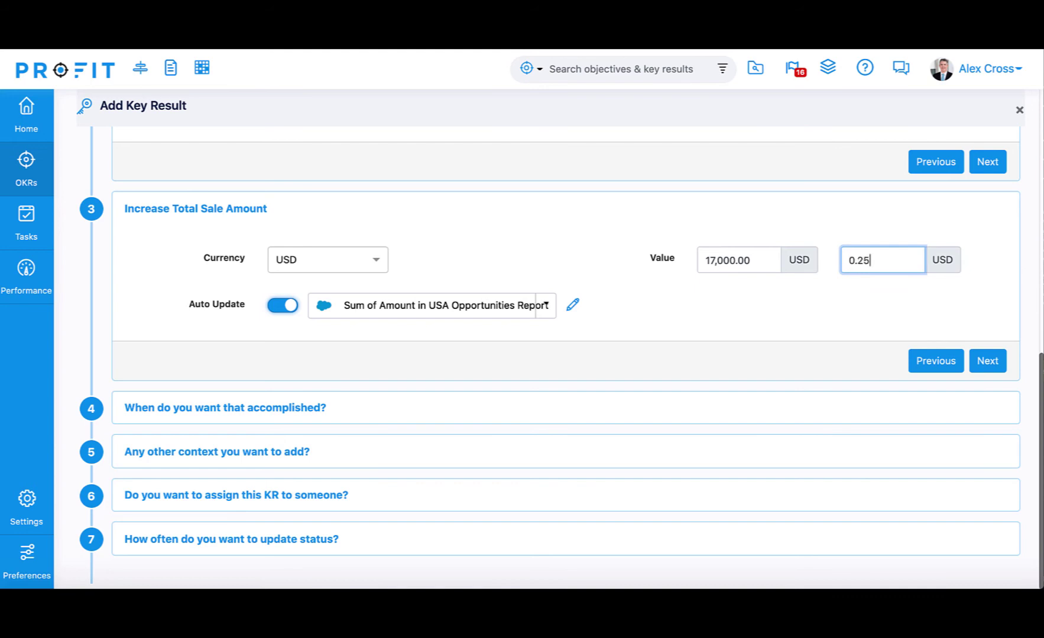
type("00")
Step: Set the Sep 30, 2020 end date, keep the suggested name and Friday updates, and complete
left_click(984, 362)
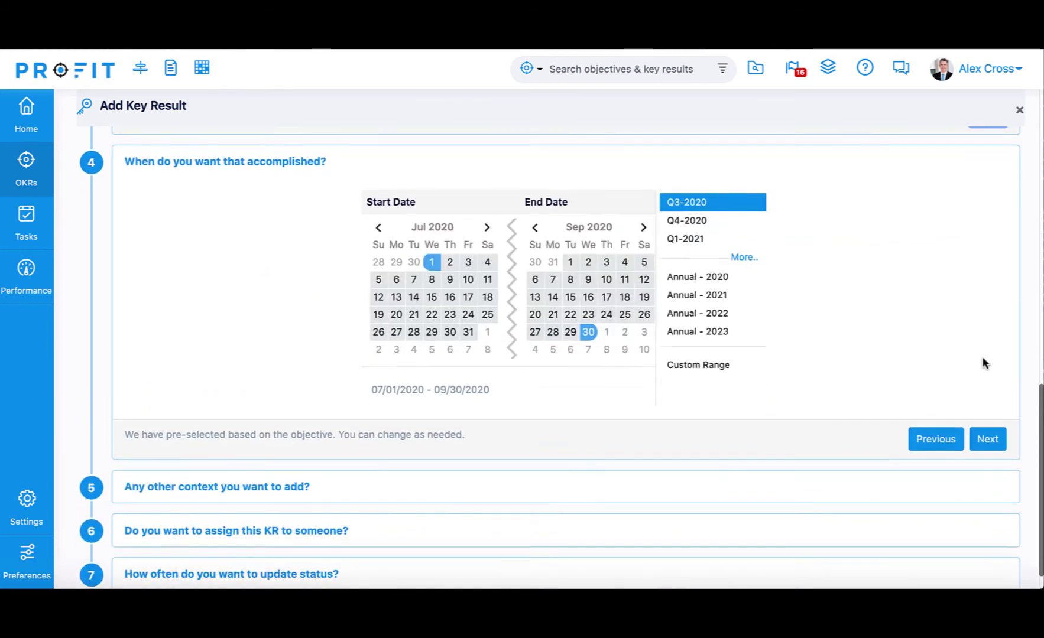
left_click(588, 333)
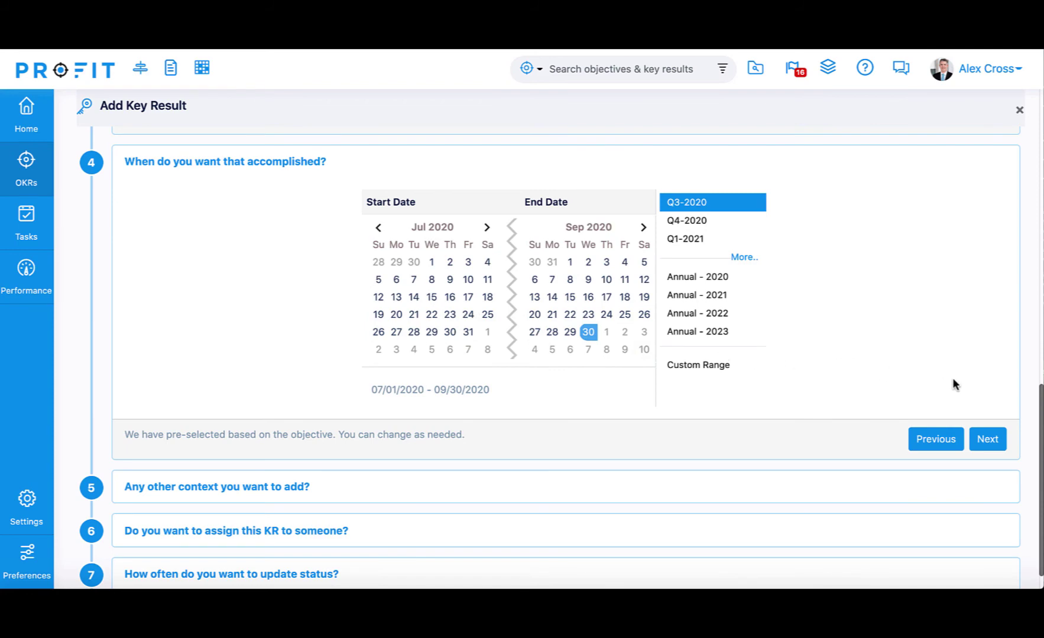
left_click(979, 444)
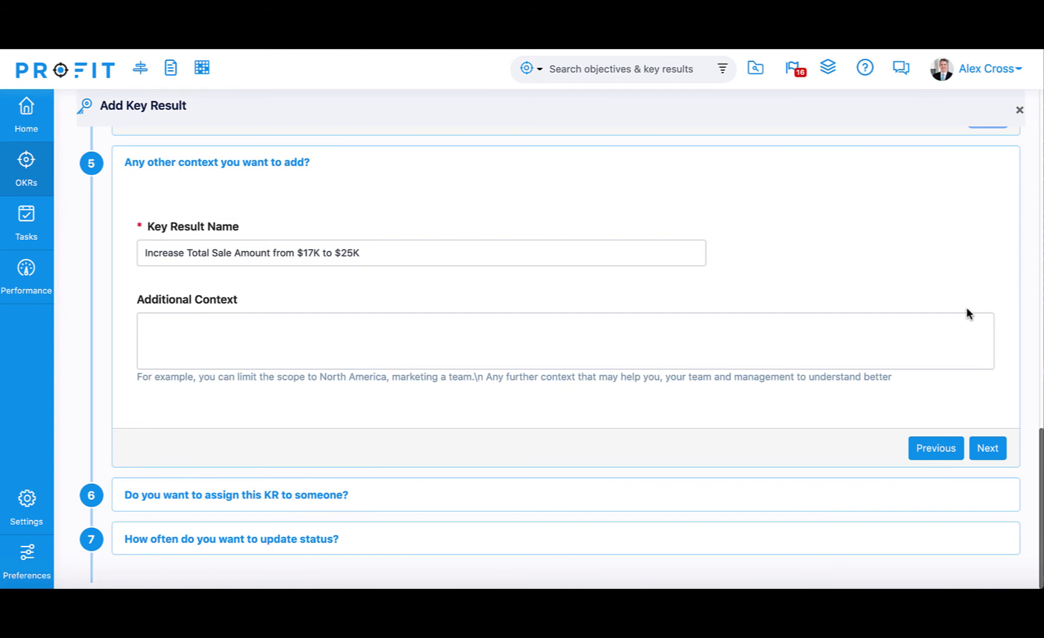
left_click(985, 452)
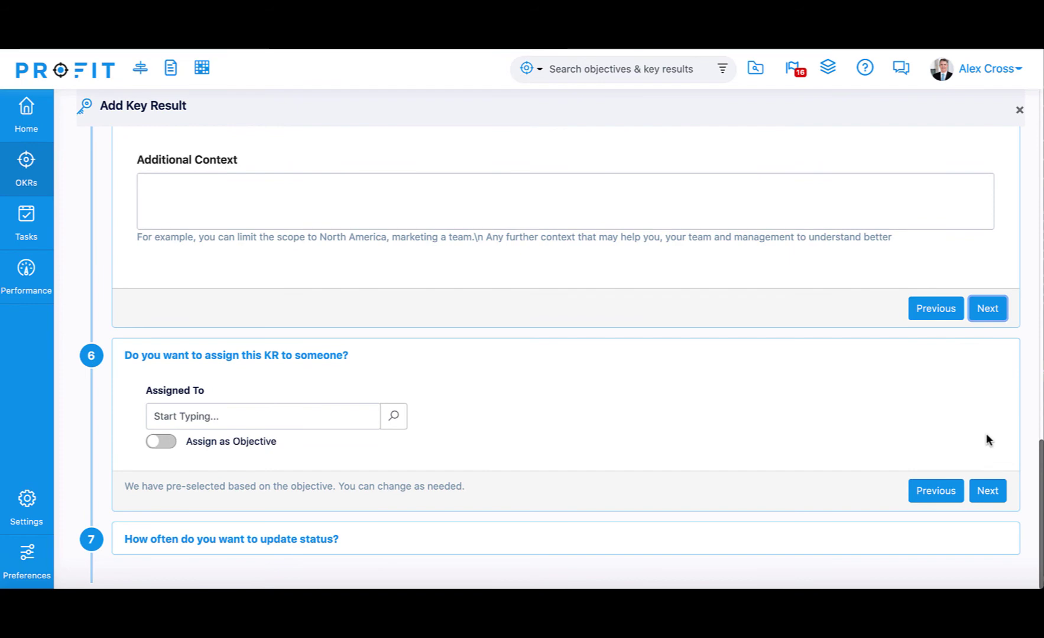
left_click(986, 492)
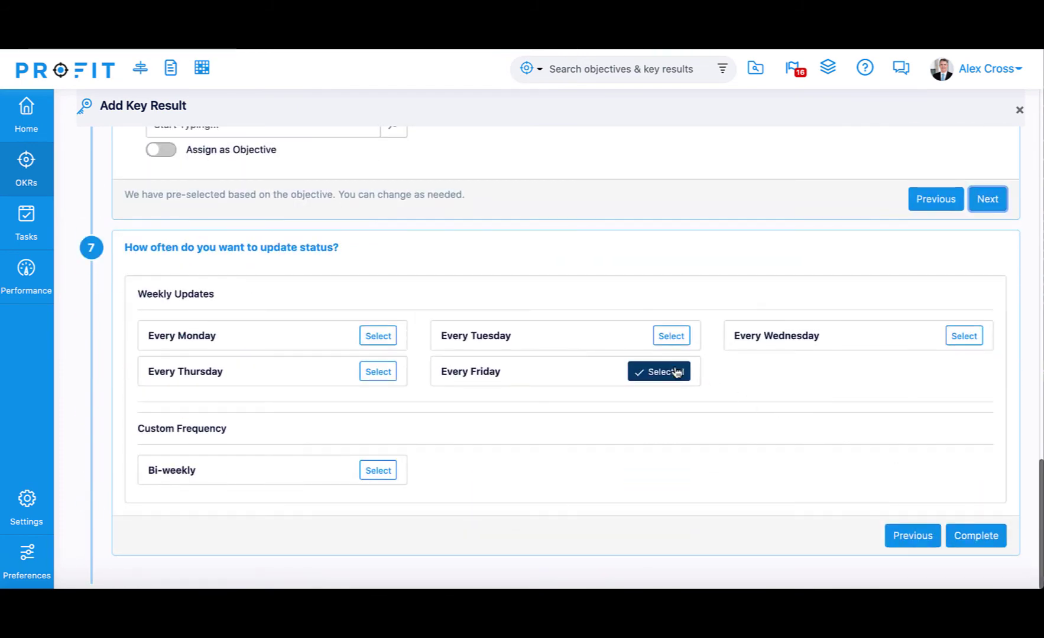
left_click(985, 538)
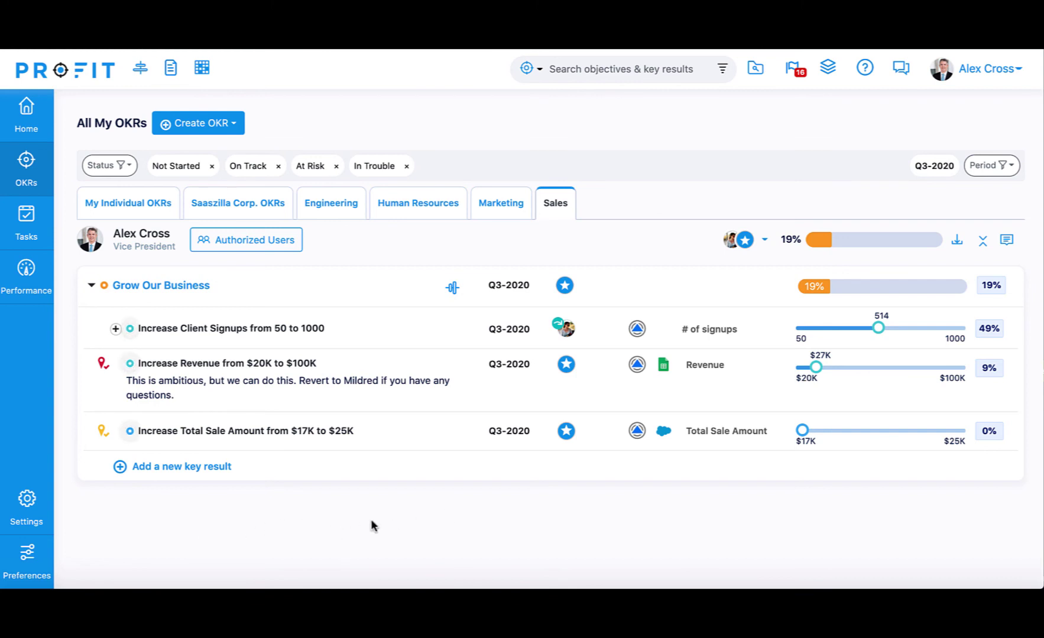
Step: Check in Total Sale Amount at 20,000.00 with On Track status
left_click_drag(803, 431, 819, 432)
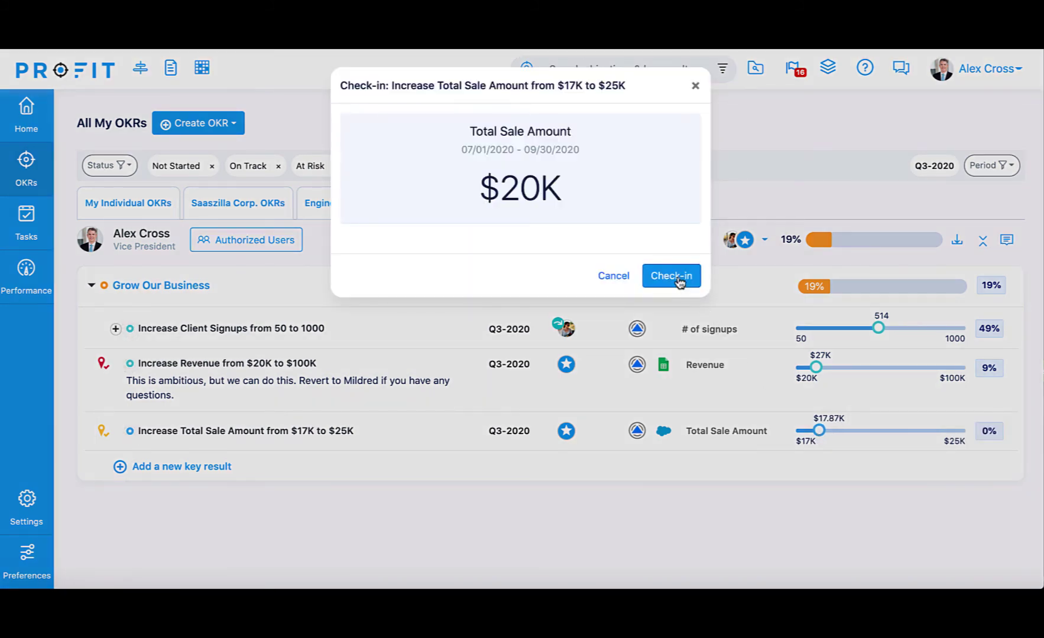
left_click(678, 276)
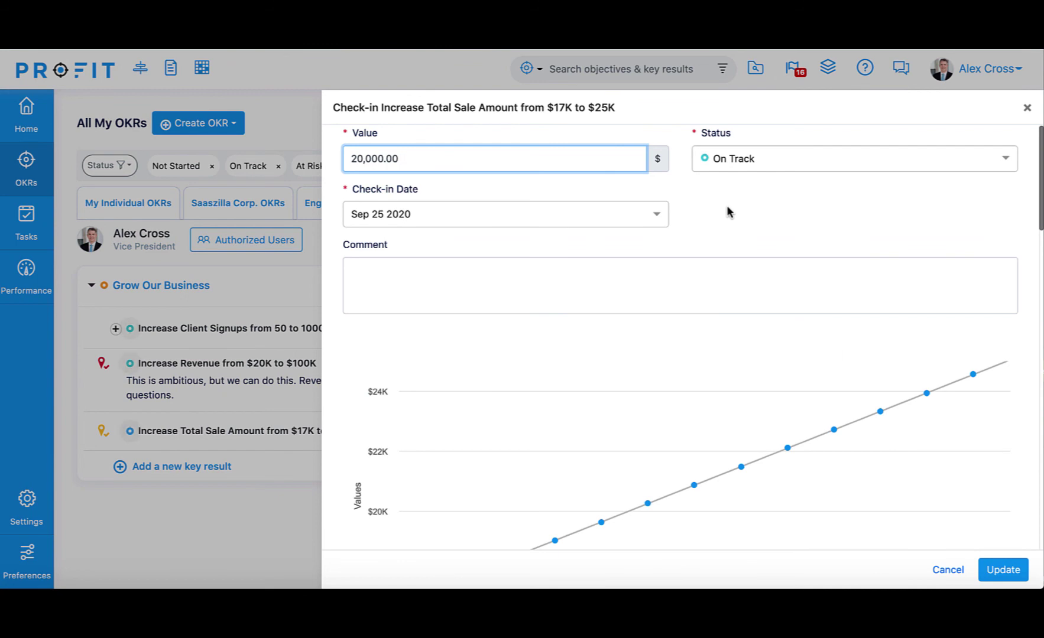
left_click(1000, 570)
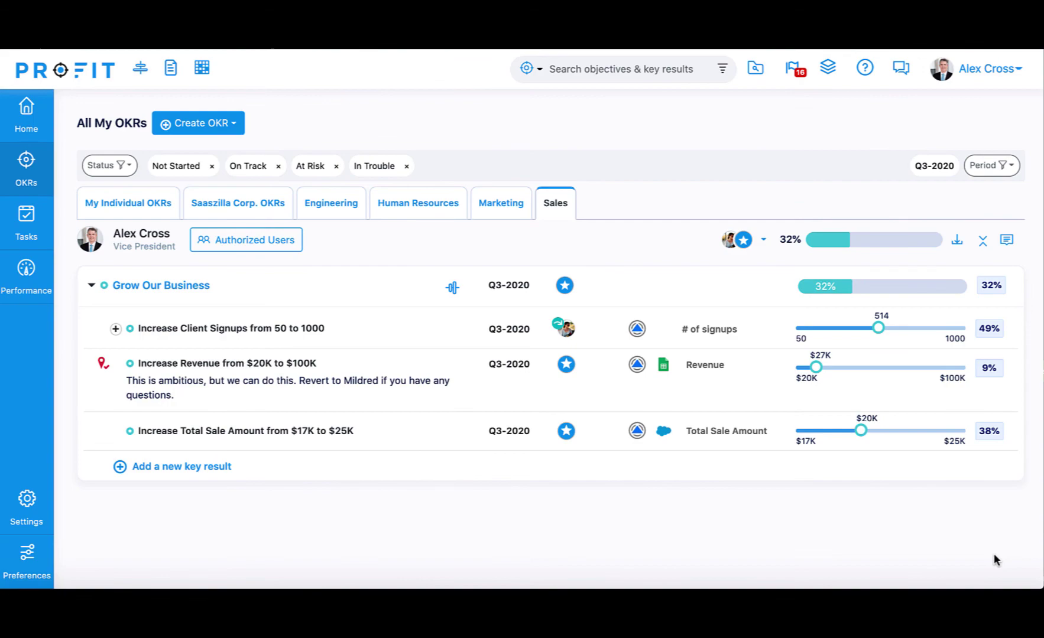